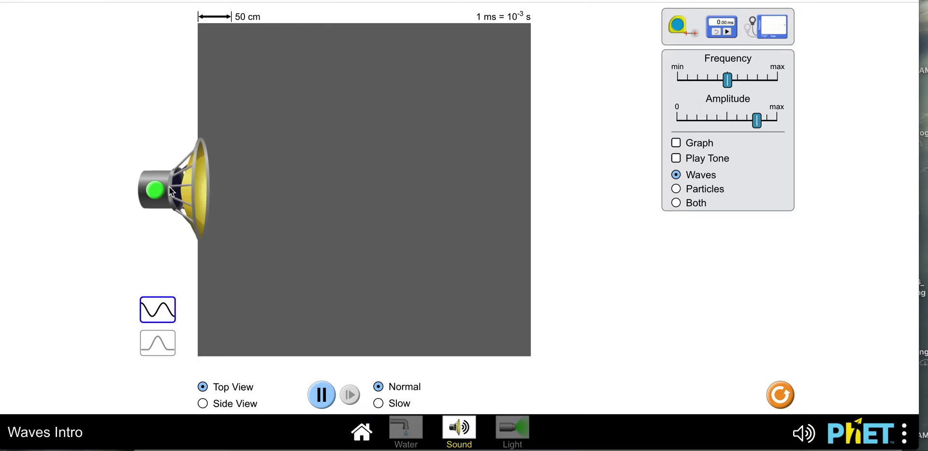
# Step: Start the speaker's sound waves and show the Pressure at Center graph from 0 to 500 cm
pyautogui.click(156, 190)
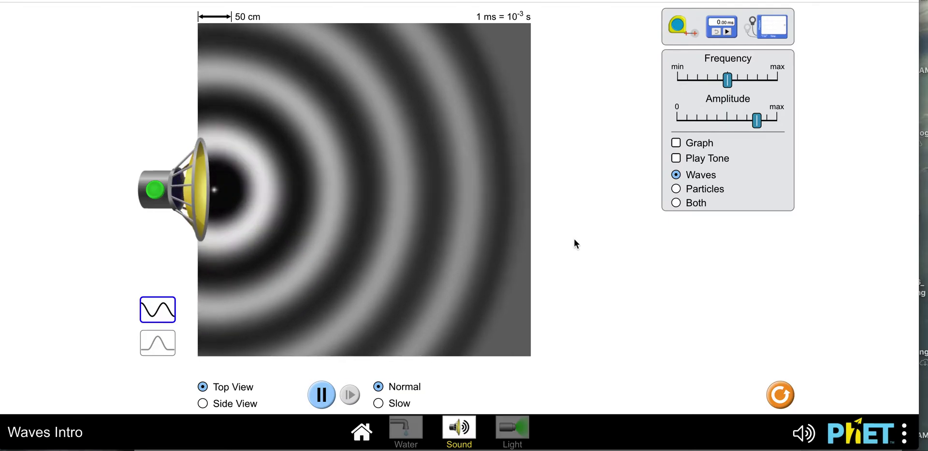
pyautogui.click(676, 143)
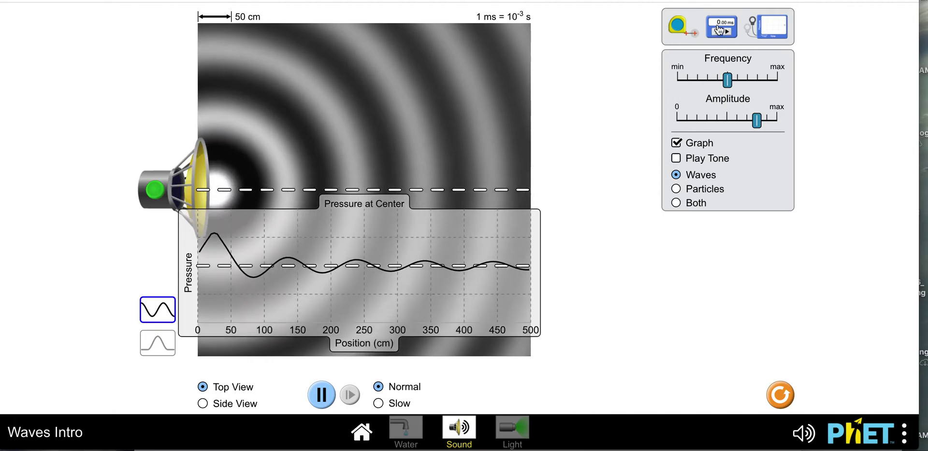
# Step: Place a stopwatch at 0.00 ms in the play area, set Slow speed, pause, and step once
pyautogui.moveTo(720, 30); pyautogui.dragTo(617, 249)
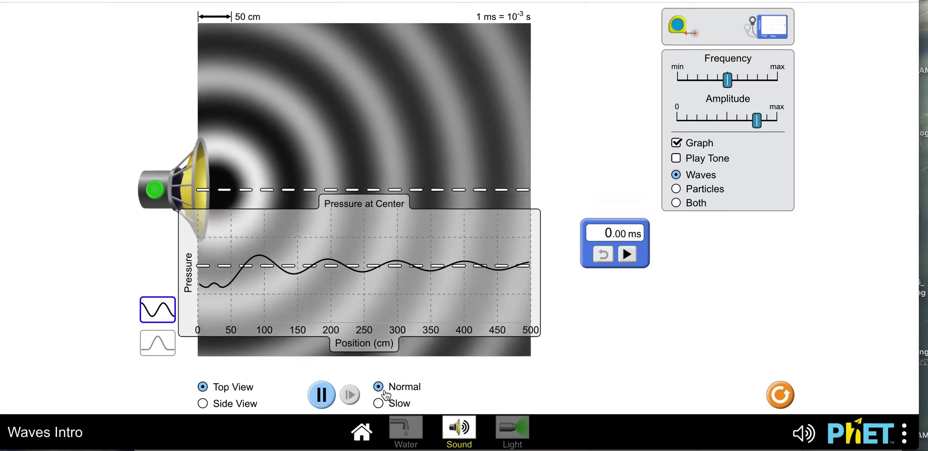
pyautogui.click(378, 403)
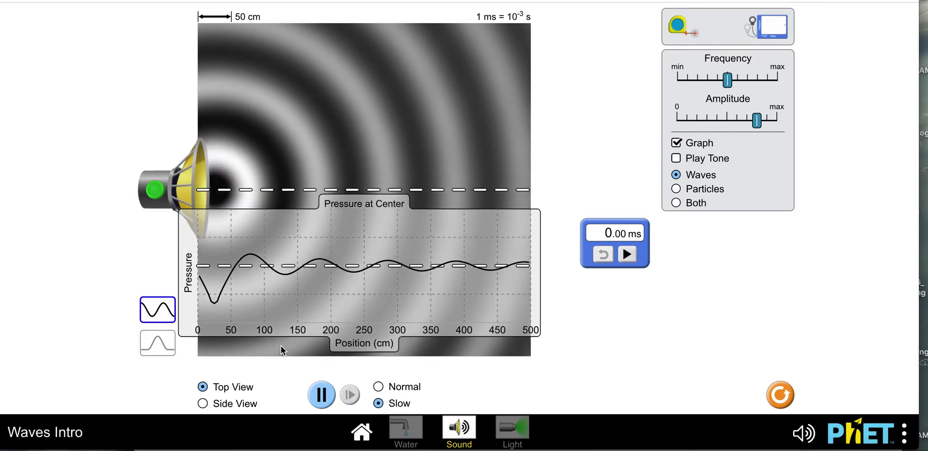
pyautogui.click(319, 396)
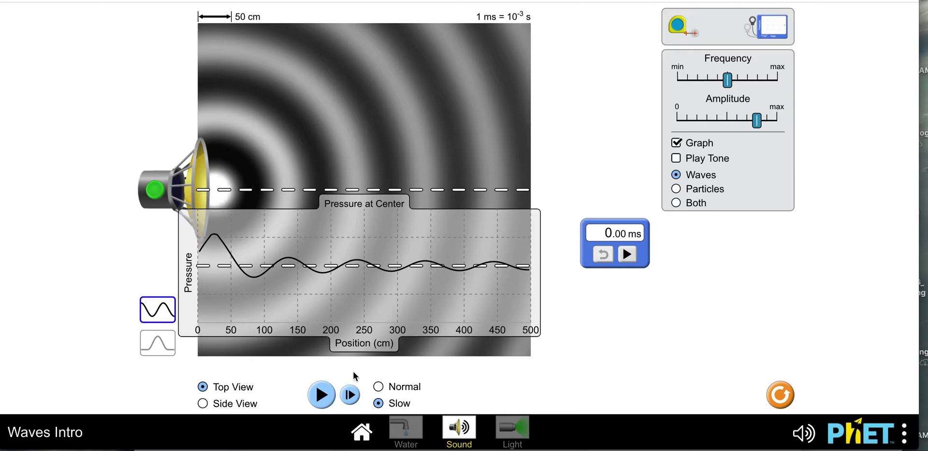
pyautogui.click(350, 397)
# Step: Step the paused waves until a pressure peak sits near 25 cm, with the stopwatch counting from 0.00 ms
pyautogui.click(350, 396)
pyautogui.click(350, 397)
pyautogui.click(350, 396)
pyautogui.click(350, 396)
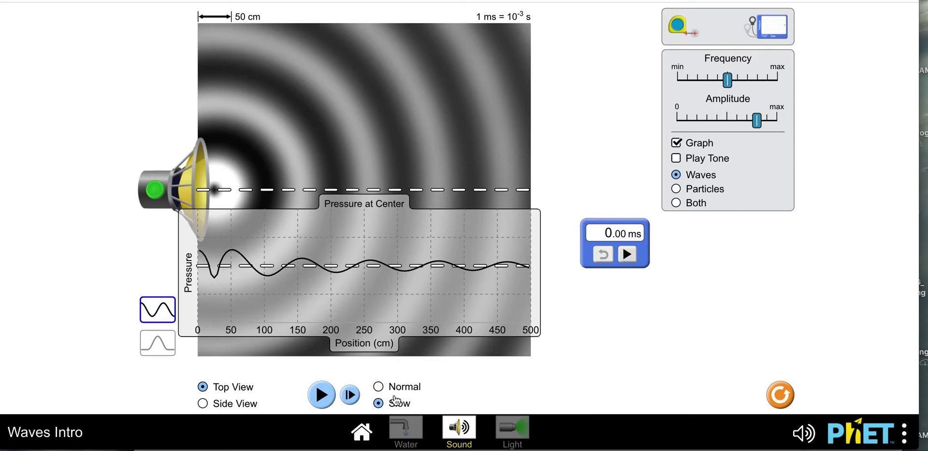
pyautogui.click(351, 398)
pyautogui.click(351, 398)
pyautogui.click(351, 398)
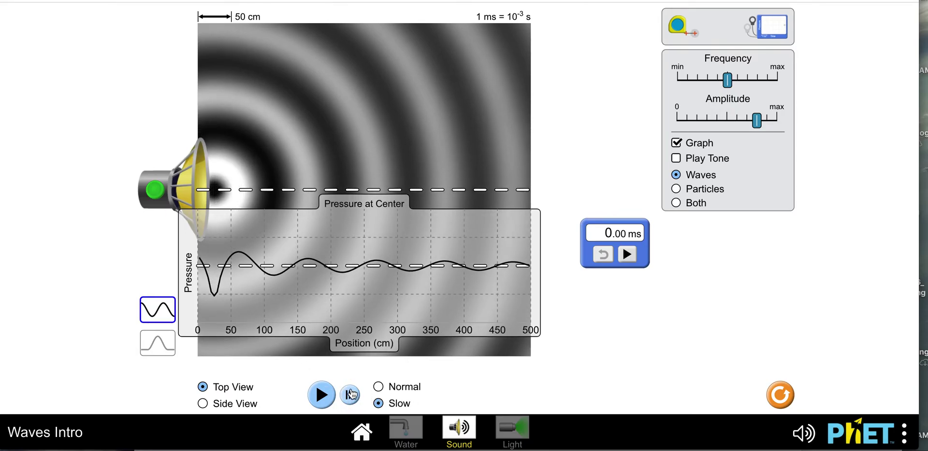
pyautogui.click(351, 396)
pyautogui.click(351, 397)
pyautogui.click(351, 397)
pyautogui.click(350, 396)
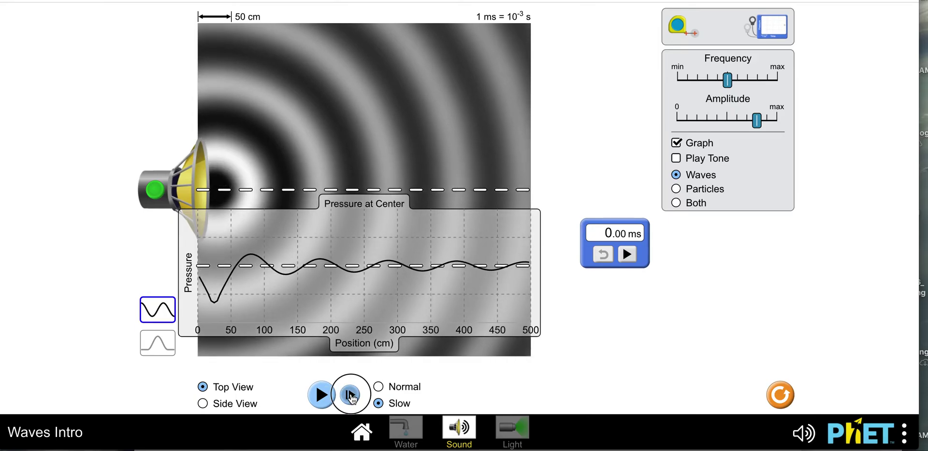
pyautogui.click(351, 396)
pyautogui.click(351, 396)
pyautogui.click(351, 397)
pyautogui.click(351, 396)
pyautogui.click(351, 396)
pyautogui.click(351, 397)
pyautogui.click(351, 397)
pyautogui.click(351, 397)
pyautogui.click(351, 397)
pyautogui.click(351, 396)
pyautogui.click(351, 396)
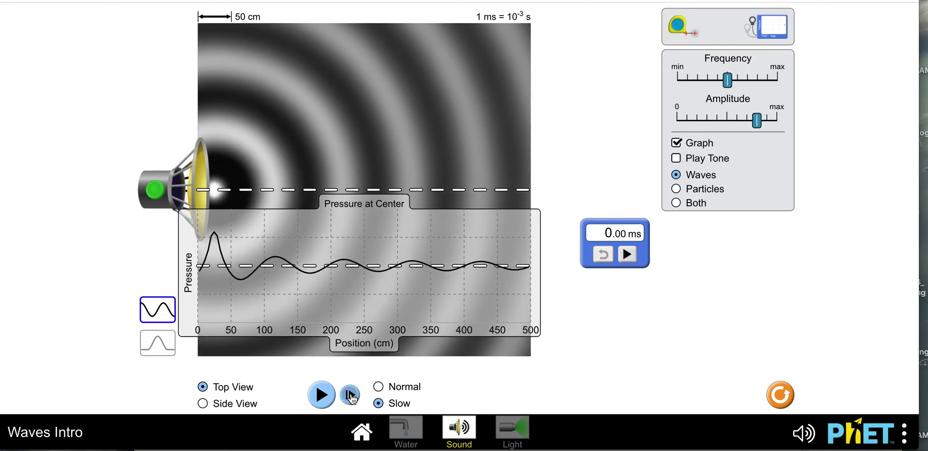
pyautogui.click(351, 396)
pyautogui.click(351, 396)
pyautogui.click(351, 396)
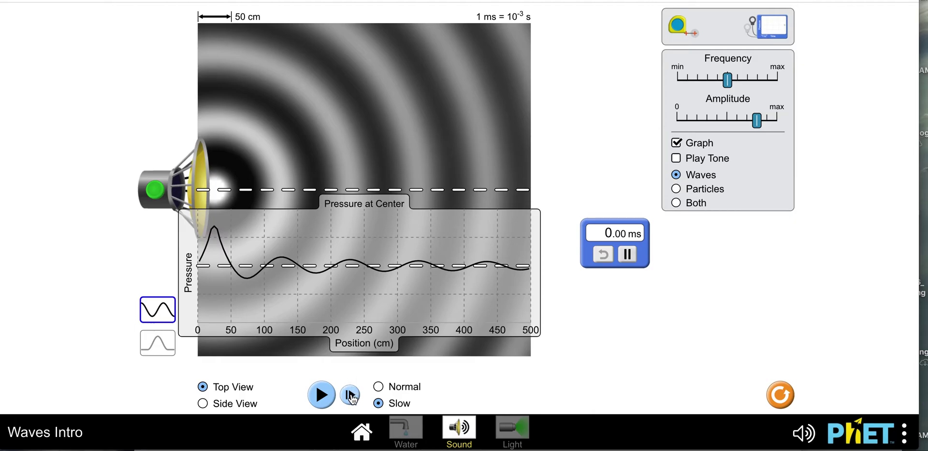
pyautogui.click(350, 396)
# Step: Step until the peak returns near 25 cm with the stopwatch at 3.06 ms, then move the stopwatch higher
pyautogui.click(351, 396)
pyautogui.click(350, 395)
pyautogui.click(350, 395)
pyautogui.click(350, 396)
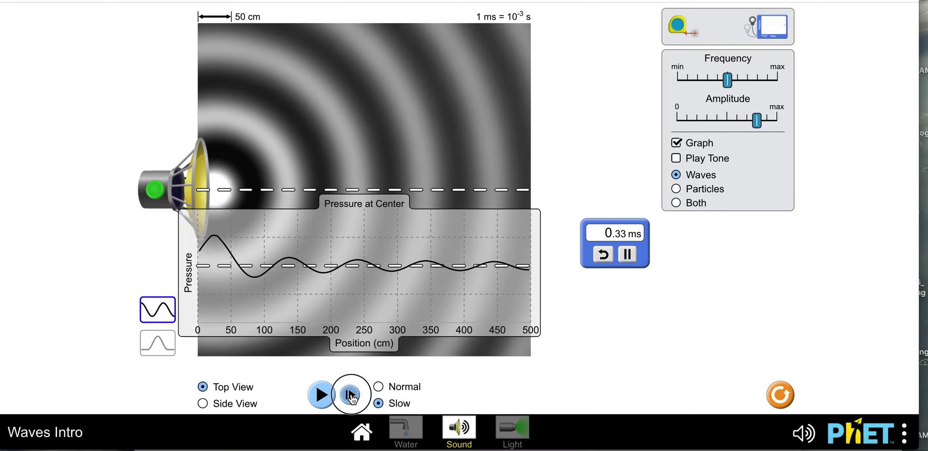
pyautogui.click(350, 396)
pyautogui.click(351, 395)
pyautogui.click(350, 395)
pyautogui.click(350, 396)
pyautogui.click(351, 396)
pyautogui.click(350, 396)
pyautogui.click(350, 395)
pyautogui.click(350, 395)
pyautogui.click(351, 395)
pyautogui.click(350, 395)
pyautogui.click(351, 396)
pyautogui.click(350, 396)
pyautogui.click(351, 395)
pyautogui.click(350, 395)
pyautogui.click(350, 395)
pyautogui.click(351, 395)
pyautogui.click(350, 396)
pyautogui.click(350, 396)
pyautogui.click(350, 396)
pyautogui.click(350, 395)
pyautogui.click(350, 395)
pyautogui.click(351, 396)
pyautogui.click(350, 395)
pyautogui.click(350, 395)
pyautogui.click(350, 395)
pyautogui.click(350, 395)
pyautogui.click(351, 395)
pyautogui.click(351, 395)
pyautogui.click(350, 395)
pyautogui.click(350, 395)
pyautogui.click(351, 395)
pyautogui.click(351, 395)
pyautogui.click(351, 396)
pyautogui.click(350, 395)
pyautogui.click(351, 396)
pyautogui.click(350, 395)
pyautogui.click(351, 395)
pyautogui.click(351, 395)
pyautogui.click(351, 396)
pyautogui.click(351, 395)
pyautogui.click(351, 395)
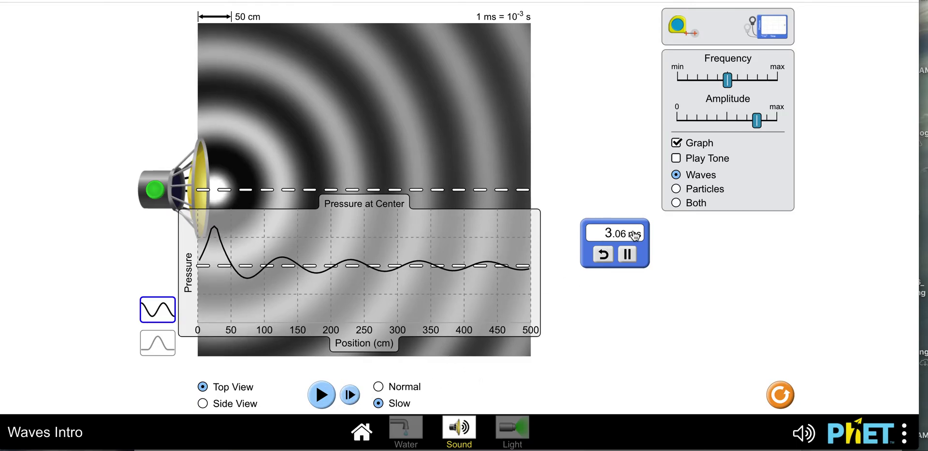
pyautogui.moveTo(616, 227); pyautogui.dragTo(598, 163)
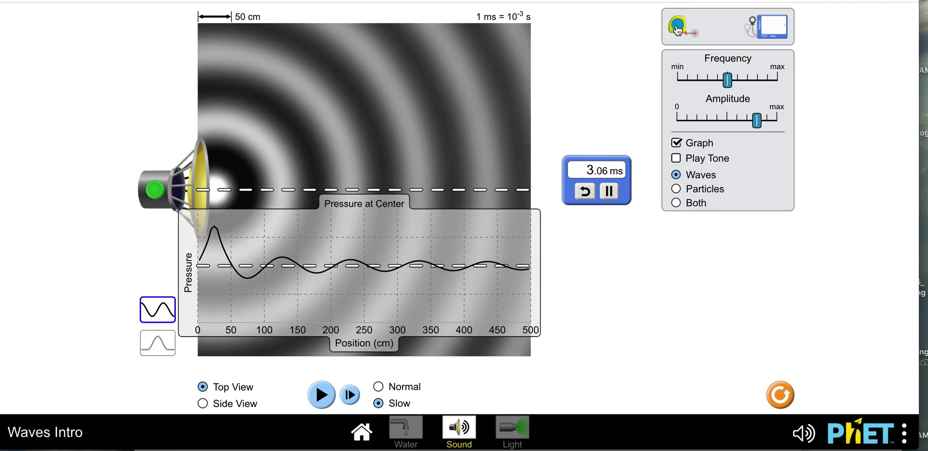
# Step: Stretch a tape measure peak-to-peak on the graph to 101.0 cm and park it beside the stopwatch
pyautogui.moveTo(678, 30); pyautogui.dragTo(341, 249)
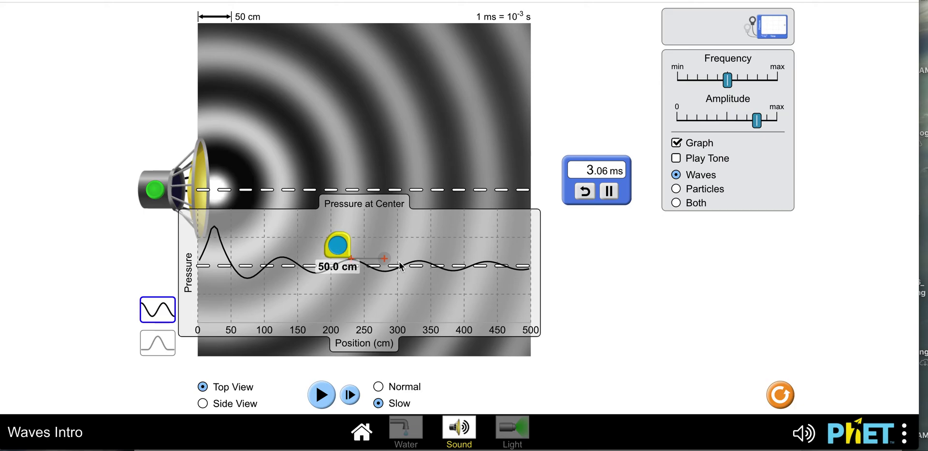
pyautogui.moveTo(387, 265); pyautogui.dragTo(421, 266)
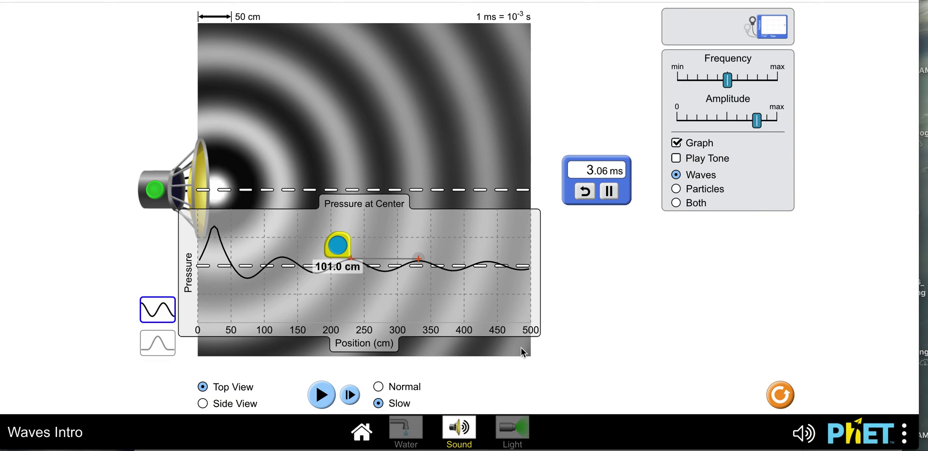
pyautogui.moveTo(337, 251); pyautogui.dragTo(579, 253)
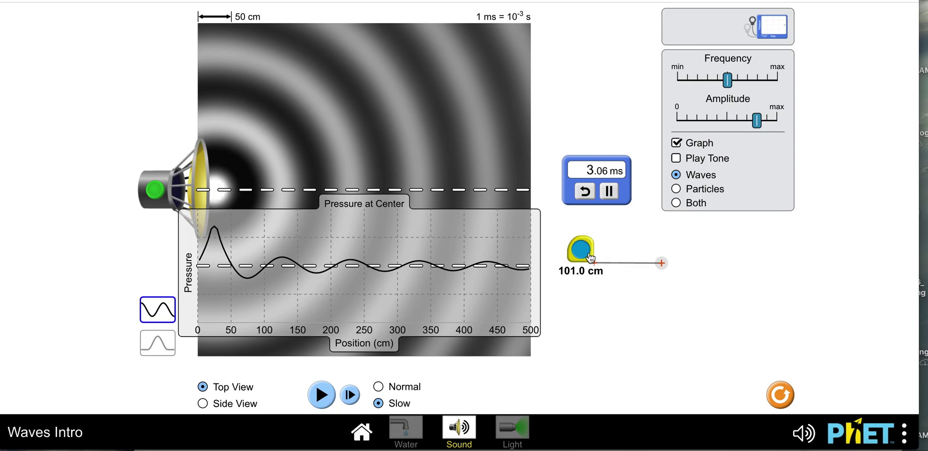
pyautogui.moveTo(586, 255); pyautogui.dragTo(588, 255)
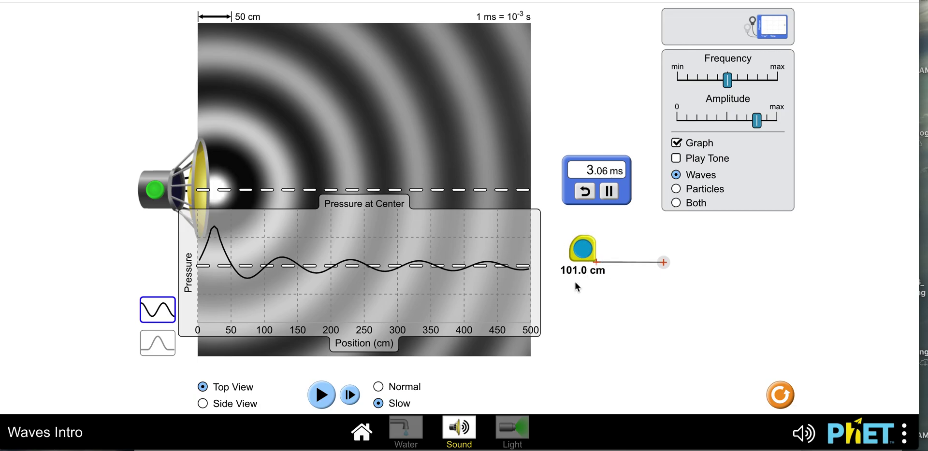